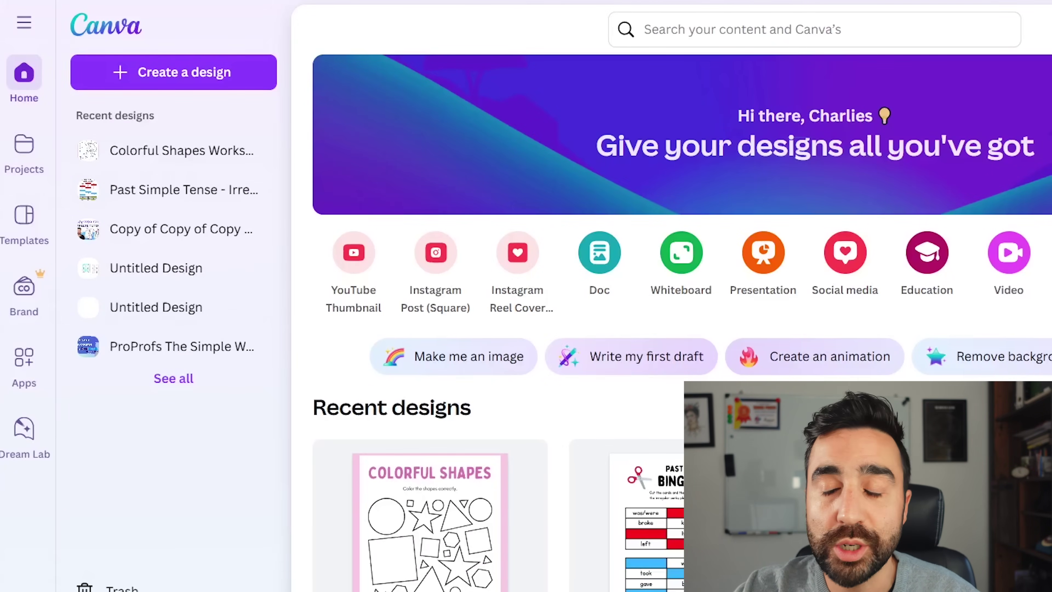
Search Canva for 'worksheet' and start a blank A4 design
click(877, 41)
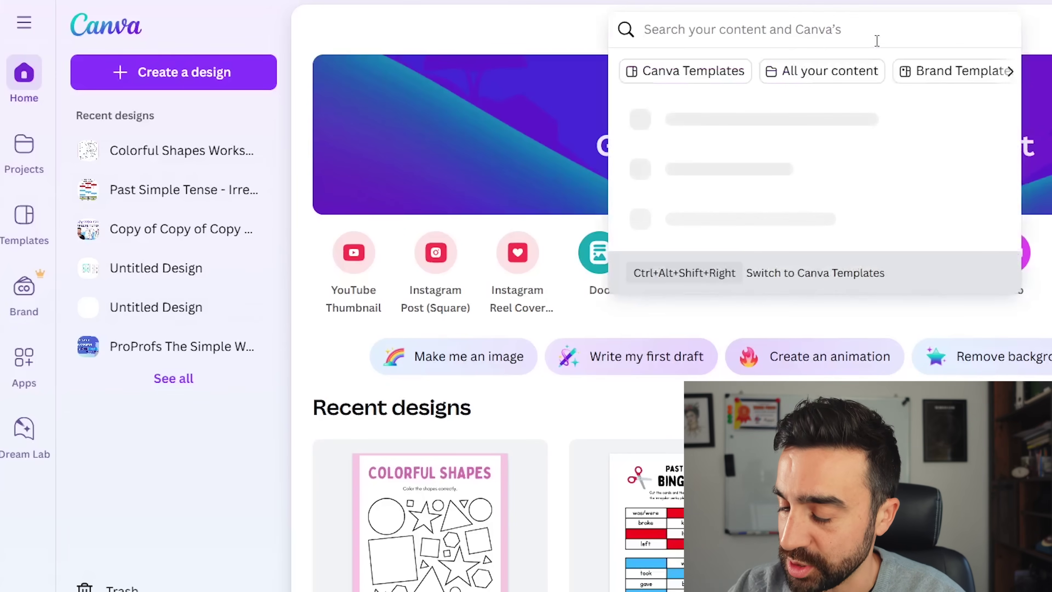
text(workshe)
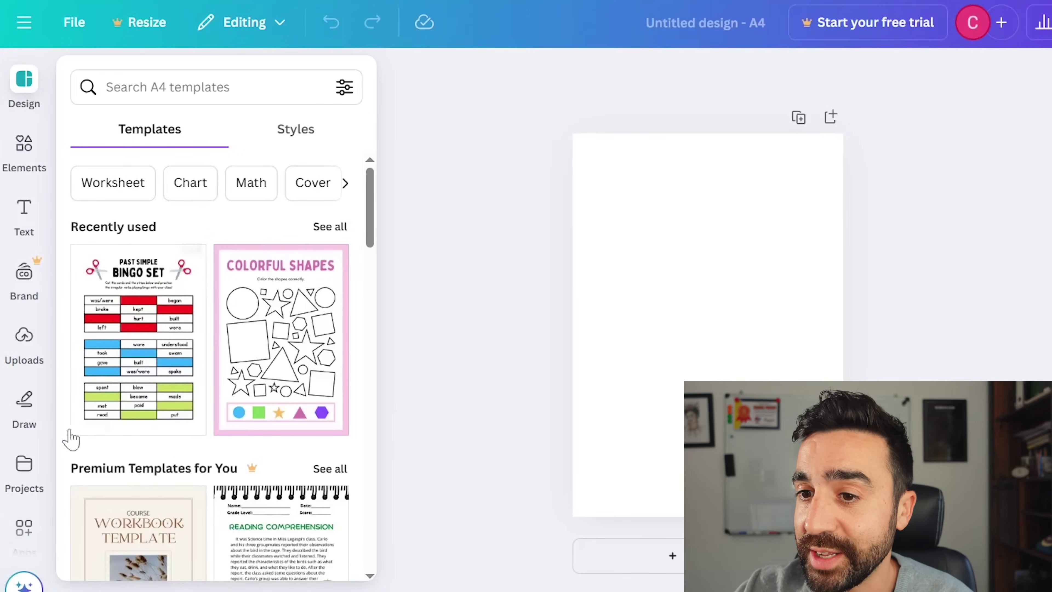
scroll(35, 435, down, 10)
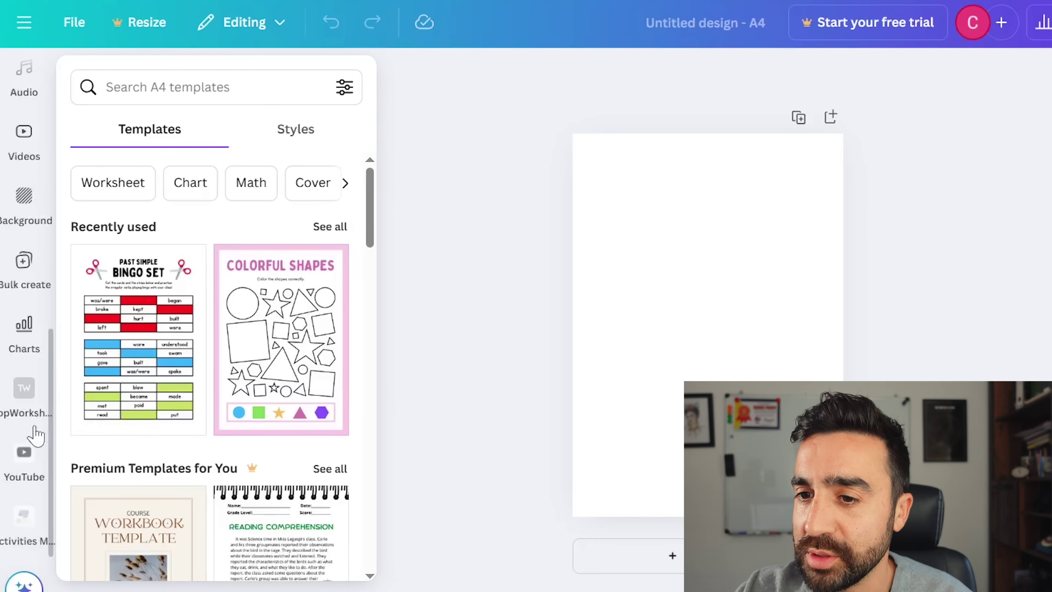
scroll(36, 435, up, 10)
Search the Apps panel for 'activitie' and open the Activities Maker app
click(30, 288)
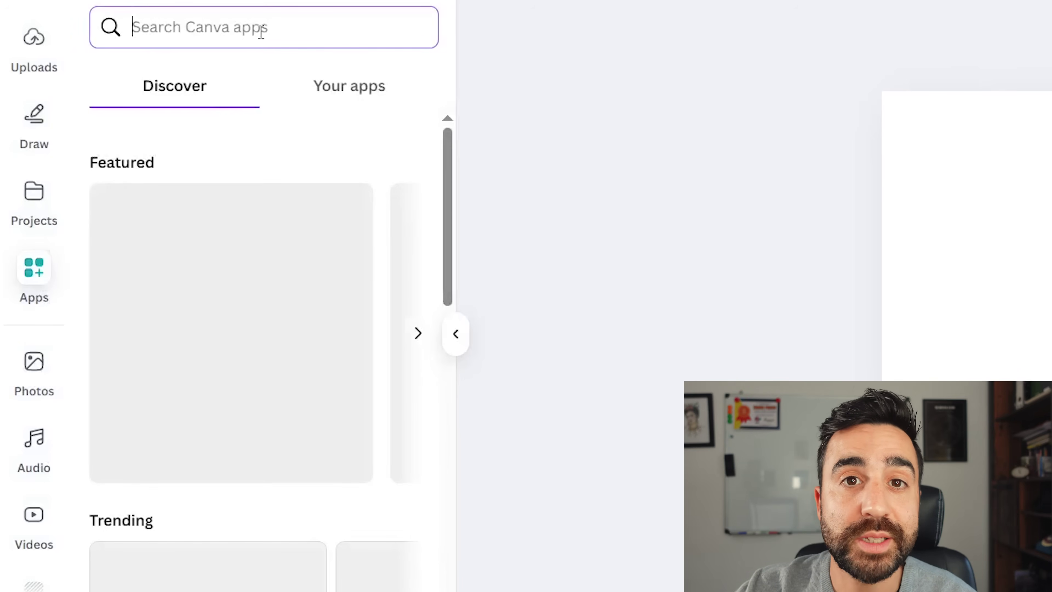
text(ac)
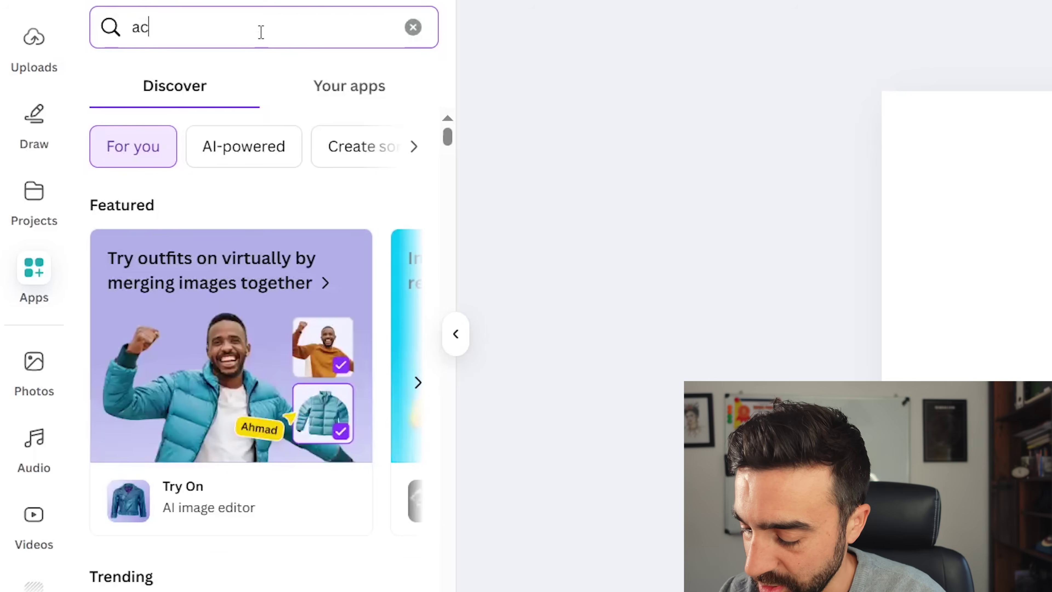
text(tivitie)
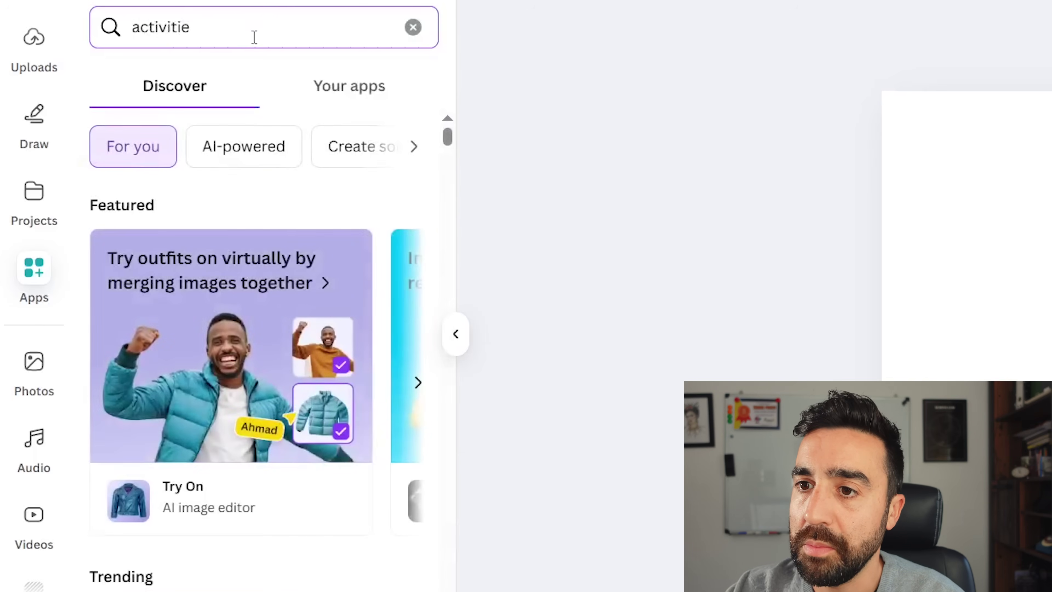
key(Return)
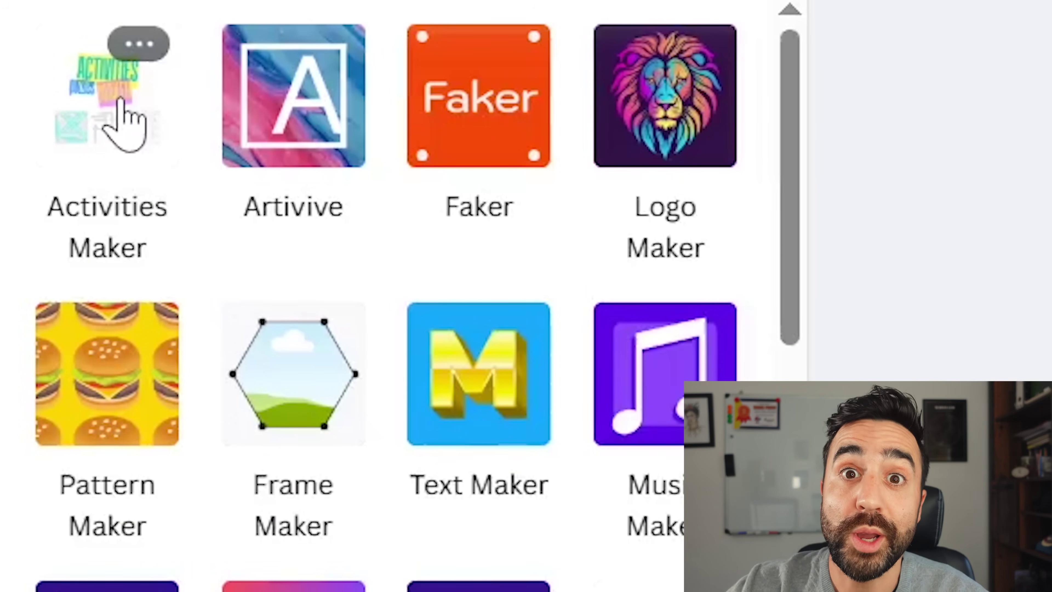
click(121, 102)
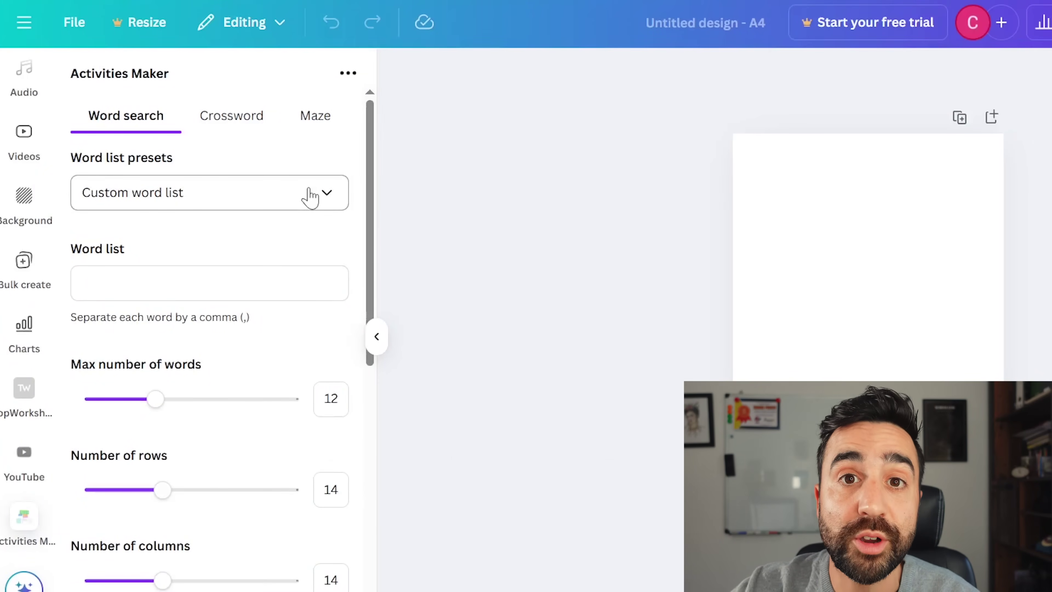
Pick a word list preset in Activities Maker to generate a 14×14 word search
click(319, 201)
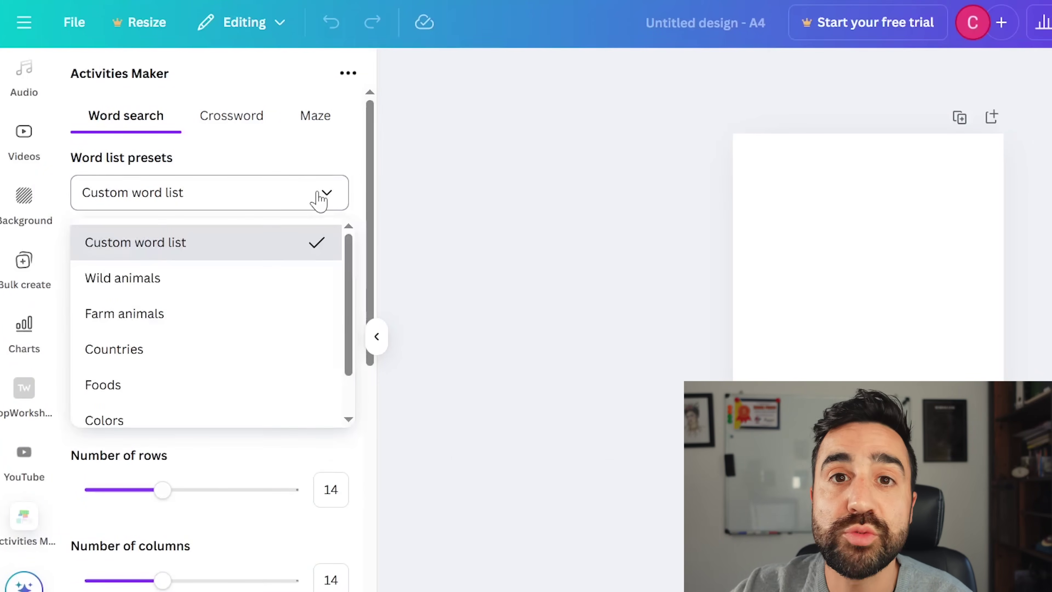
scroll(348, 261, down, 1)
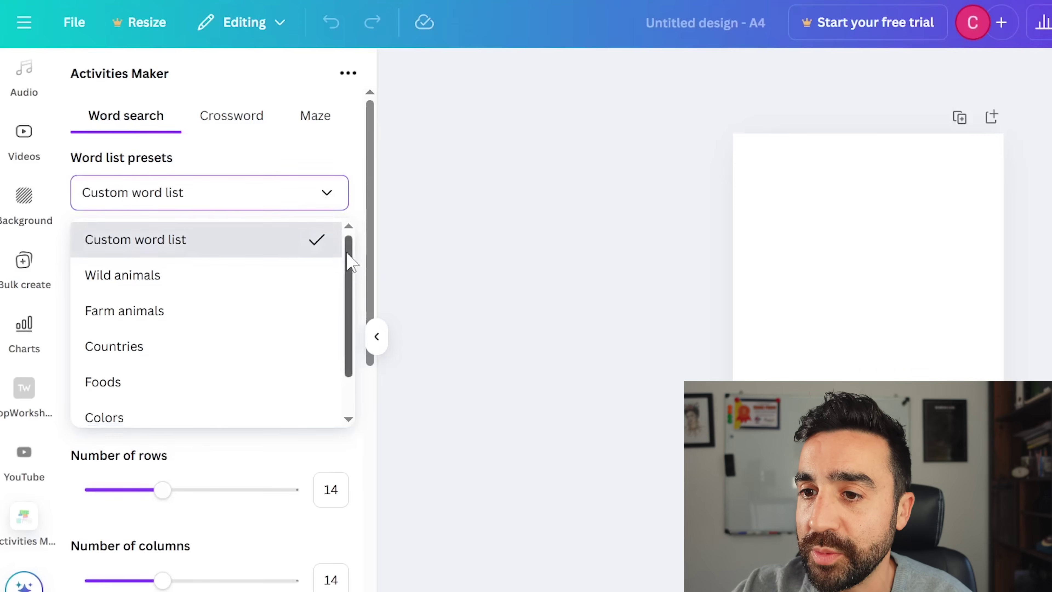
scroll(349, 269, down, 2)
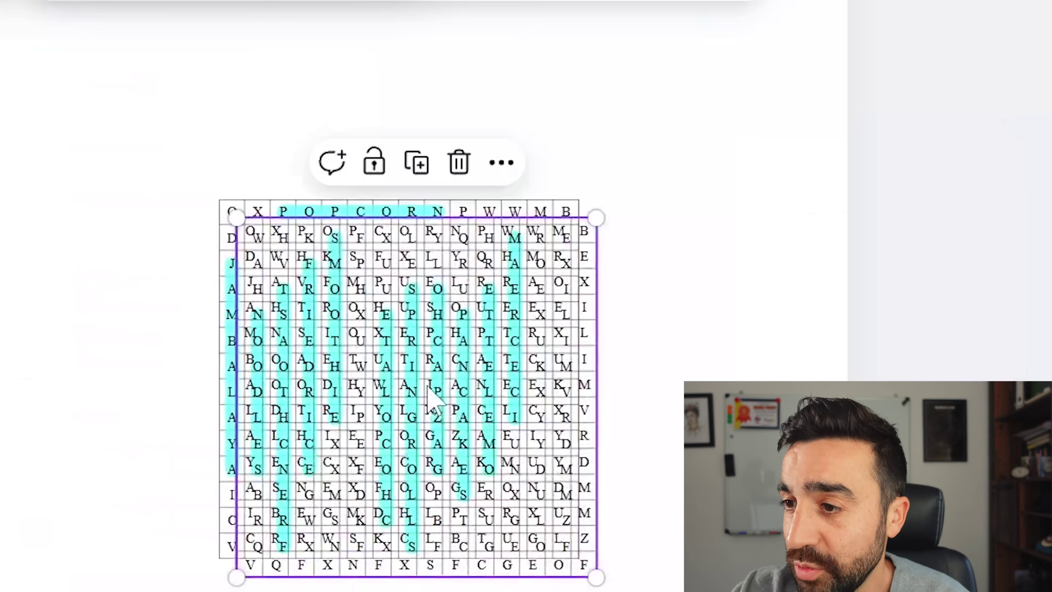
Drag the answer grid and plain word search apart on the page, then bring up Share
drag(429, 392, 188, 419)
click(545, 416)
drag(545, 415, 521, 387)
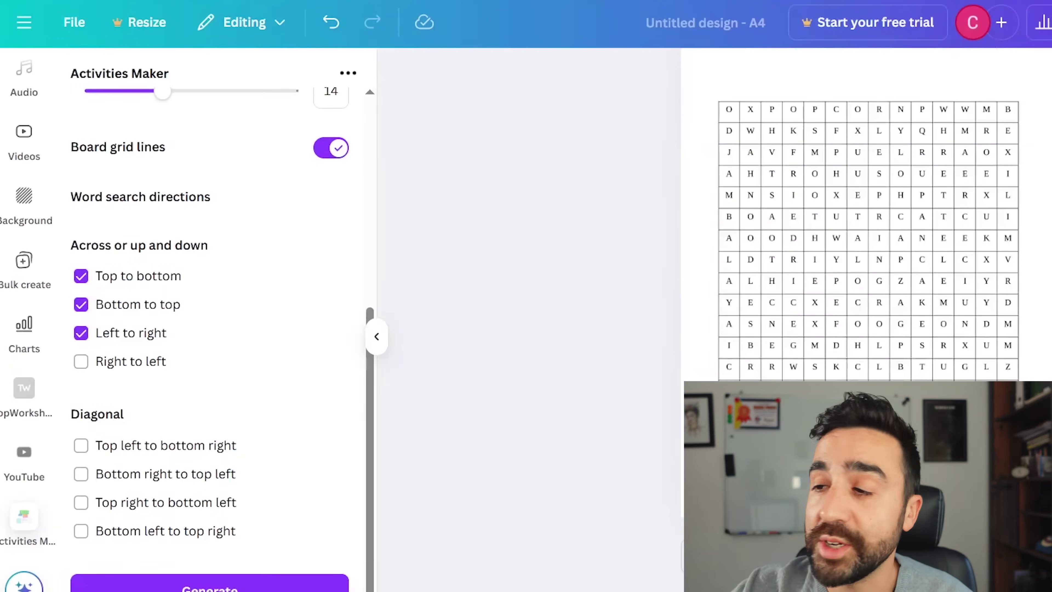
click(1005, 19)
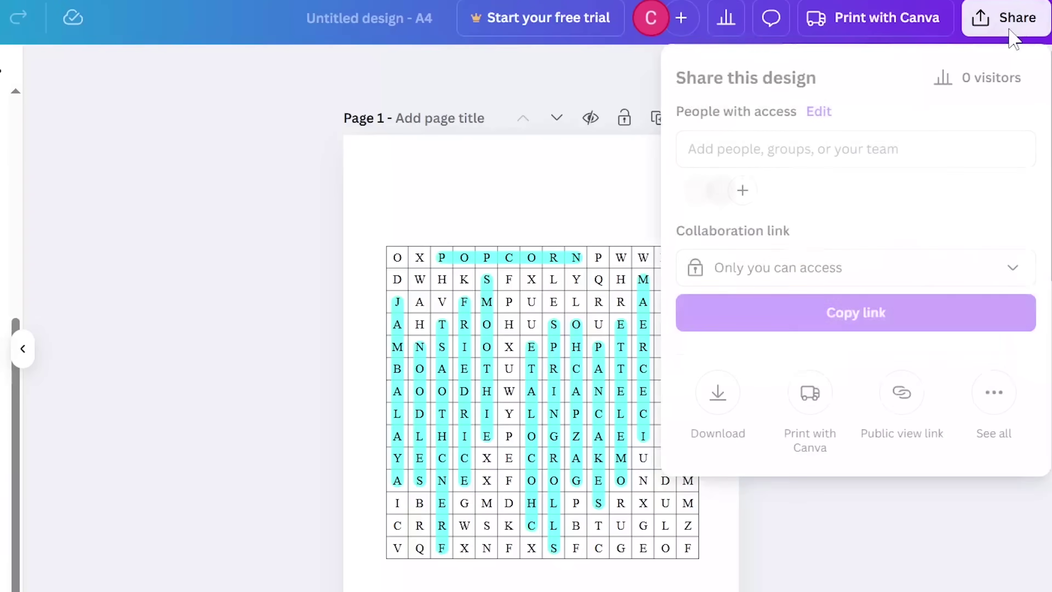
Open the Download options from the Share panel
click(718, 393)
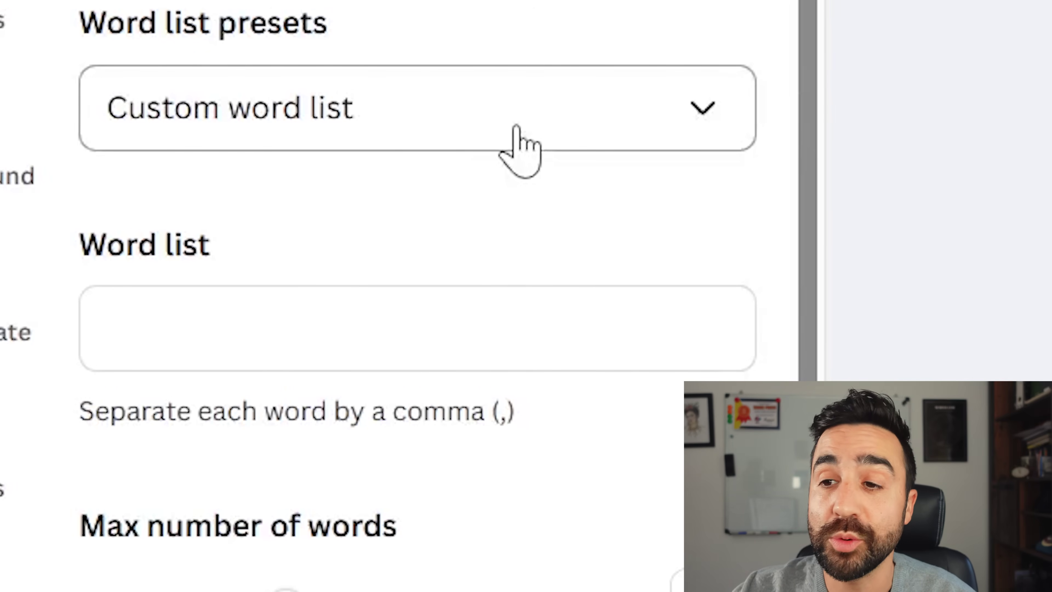
Move from the custom word search list to Activities Maker's Crossword presets
click(431, 311)
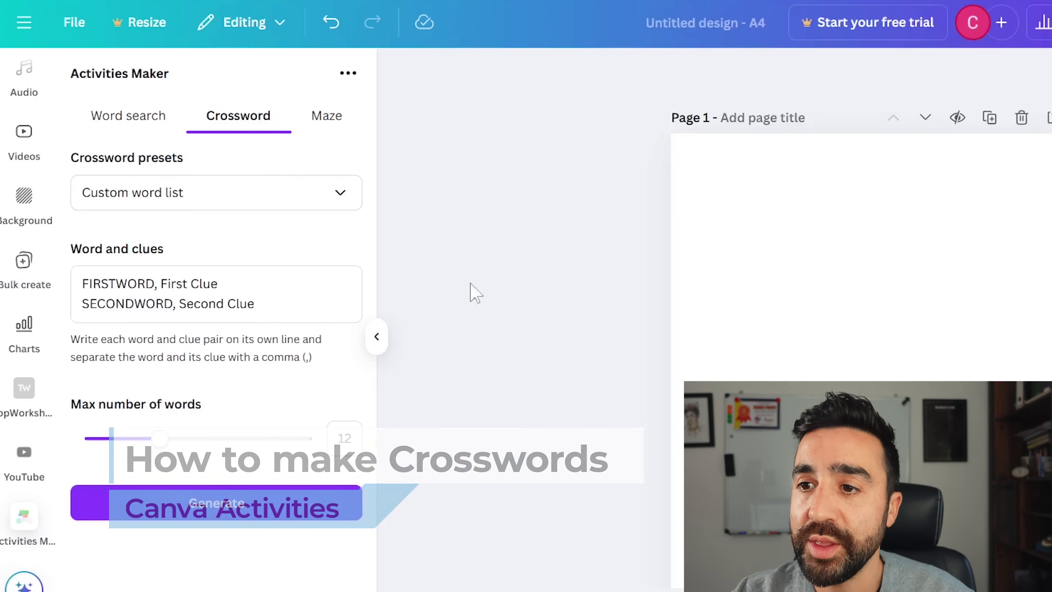
click(317, 194)
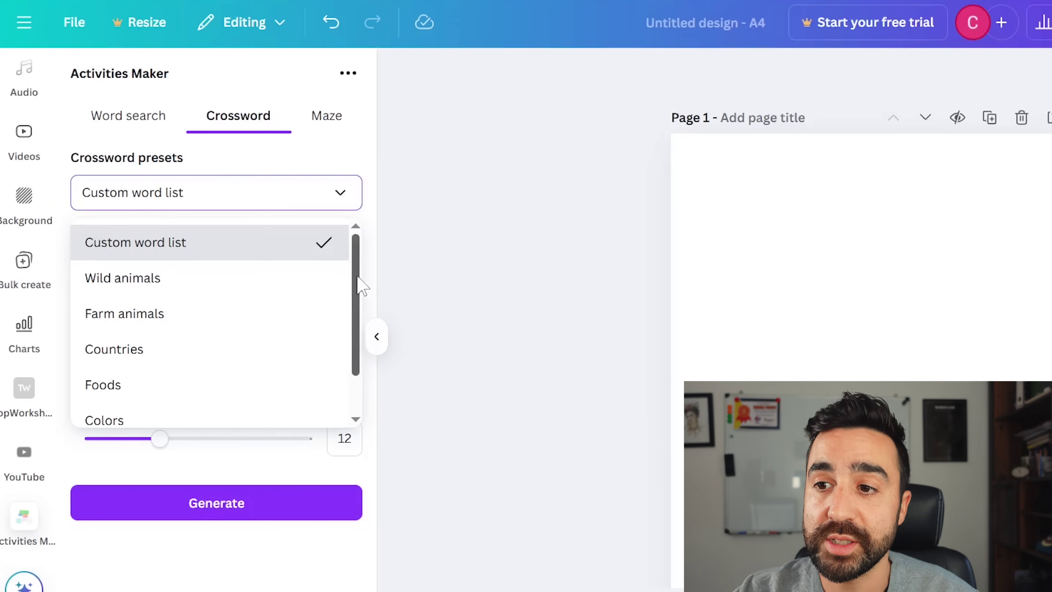
Choose the Countries crossword preset and lower the maximum number of words to 10
scroll(359, 287, down, 2)
scroll(359, 336, up, 2)
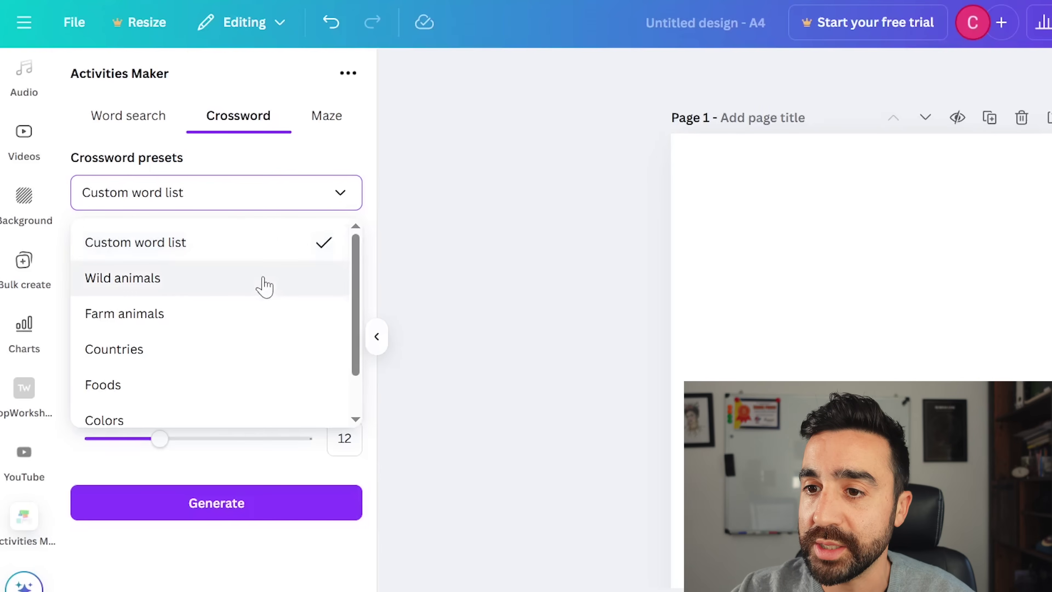
scroll(359, 360, down, 1)
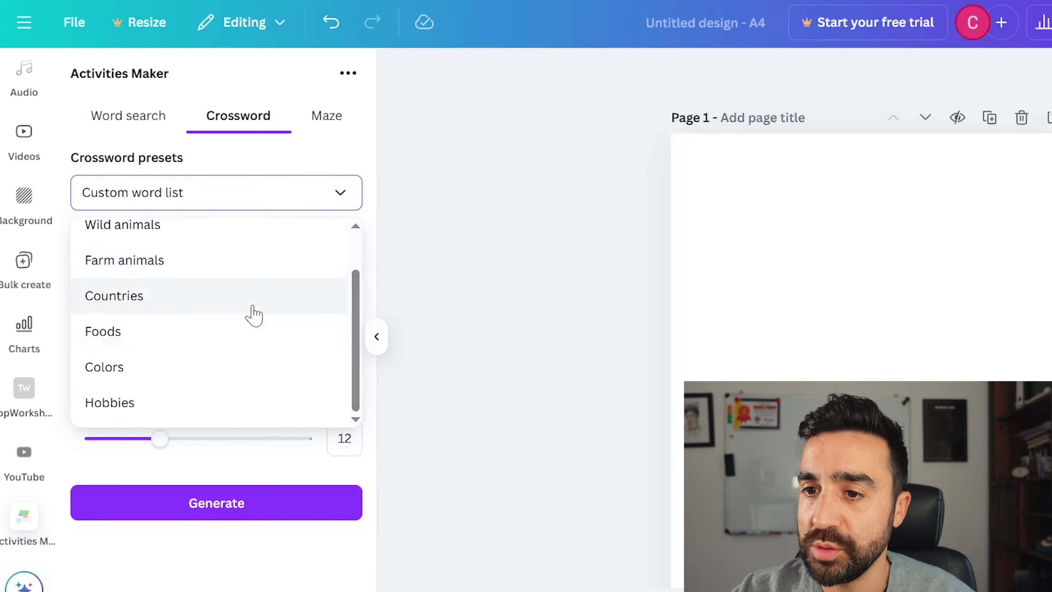
click(251, 309)
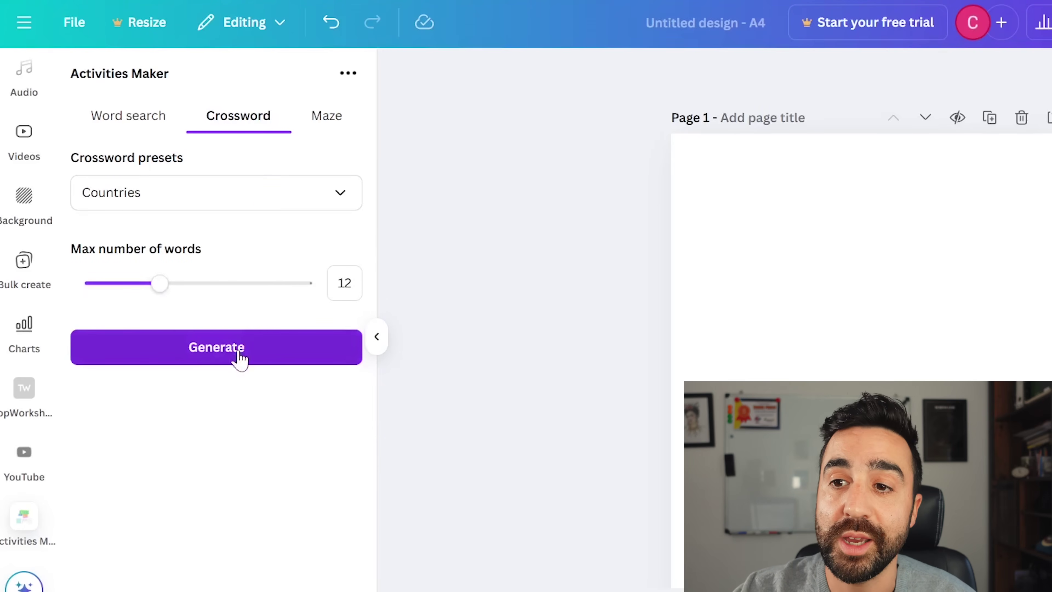
drag(160, 285, 136, 287)
Generate the Countries crossword, placing the solved grid upper left and the empty grid upper right
click(223, 350)
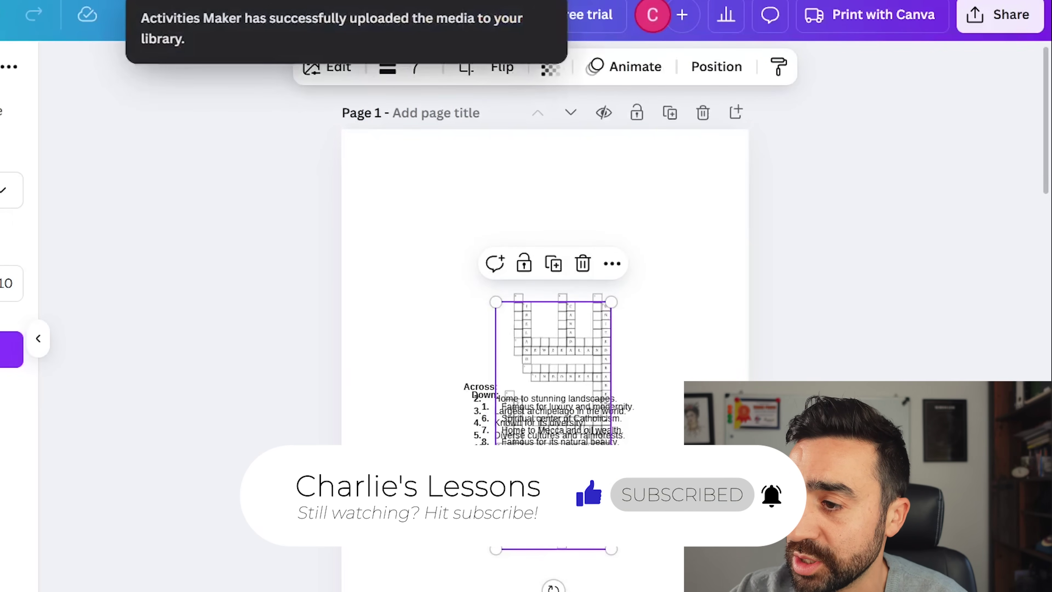
scroll(546, 359, up, 3)
scroll(651, 408, down, 2)
scroll(651, 408, up, 2)
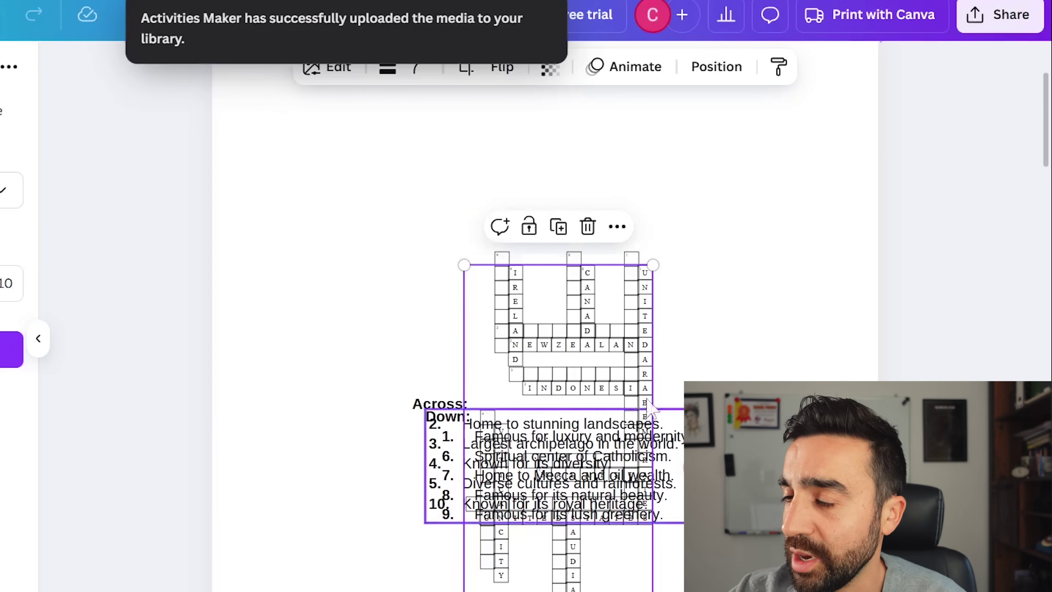
drag(603, 364, 363, 187)
drag(578, 335, 795, 194)
Reposition the Down and Across clue boxes lower on the page
scroll(797, 212, down, 2)
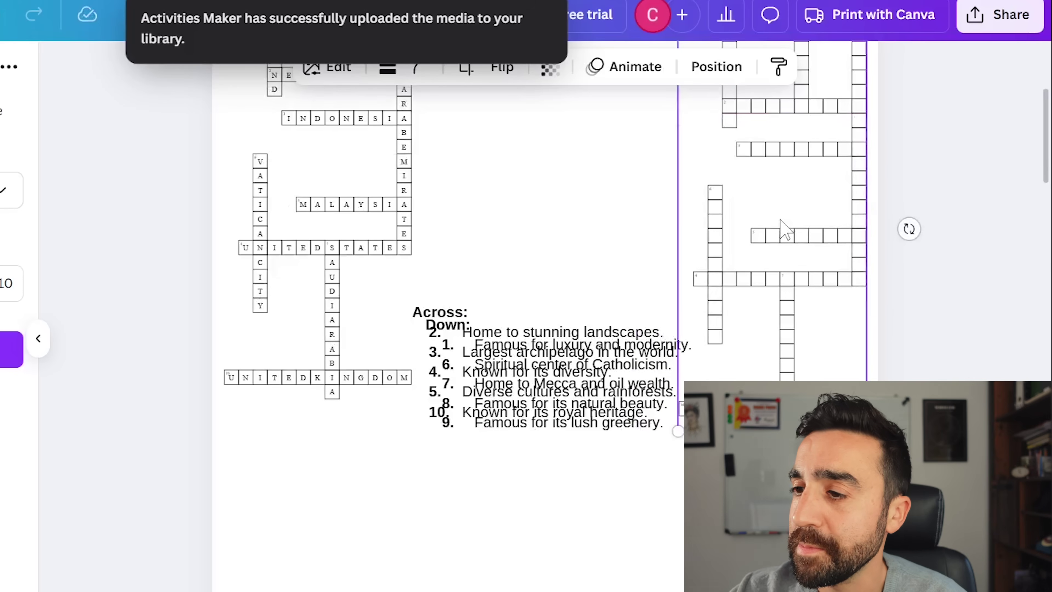
click(617, 344)
drag(617, 344, 775, 448)
click(664, 392)
drag(512, 366, 365, 495)
click(499, 336)
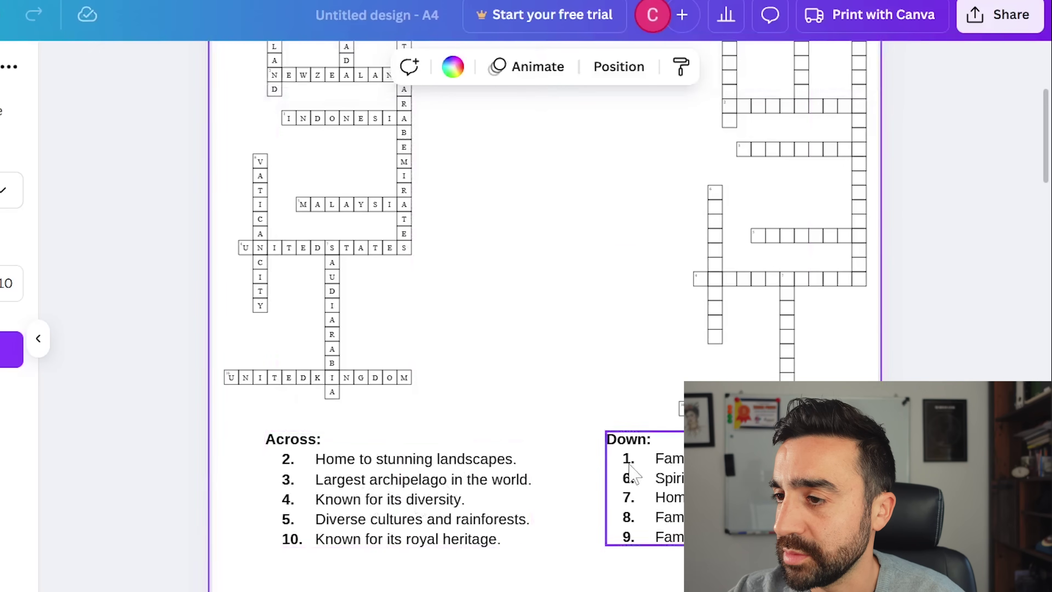
Select both Across and Down clue lists and move them to the bottom of page 2
scroll(636, 474, down, 4)
scroll(545, 361, down, 5)
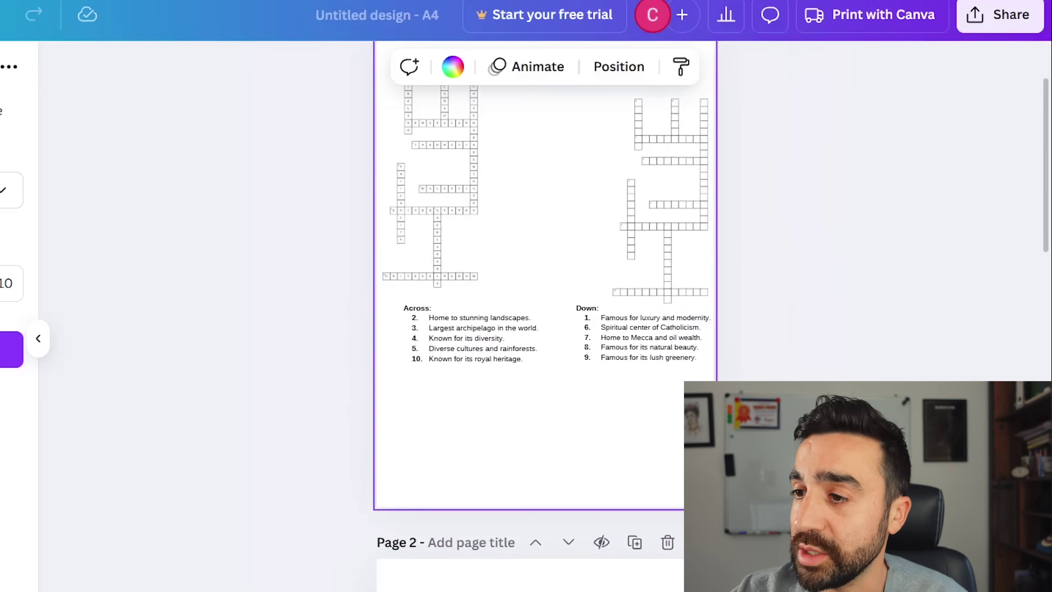
scroll(679, 514, down, 4)
scroll(679, 515, up, 4)
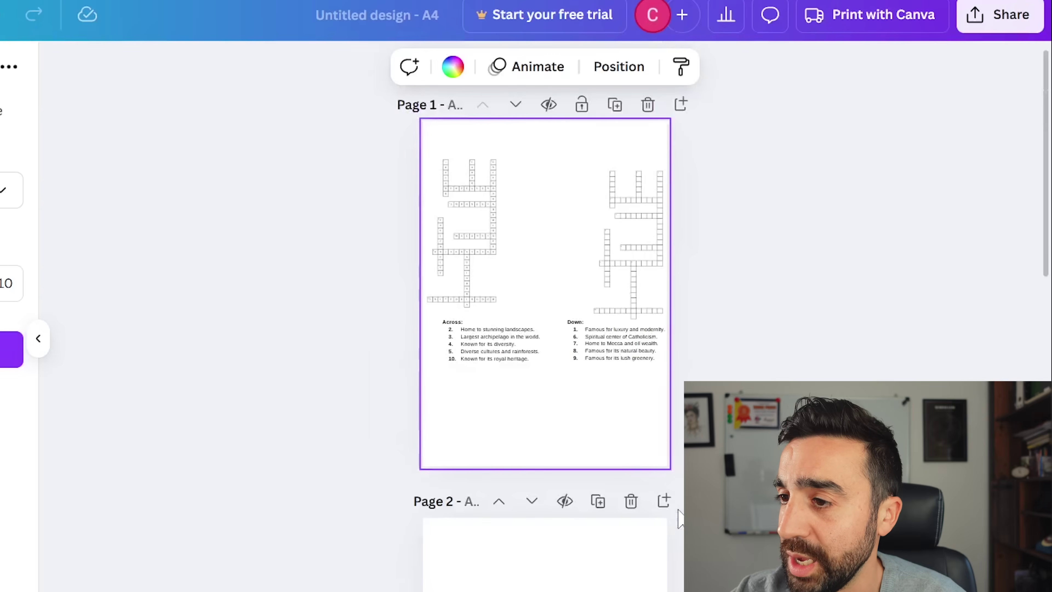
scroll(642, 435, down, 2)
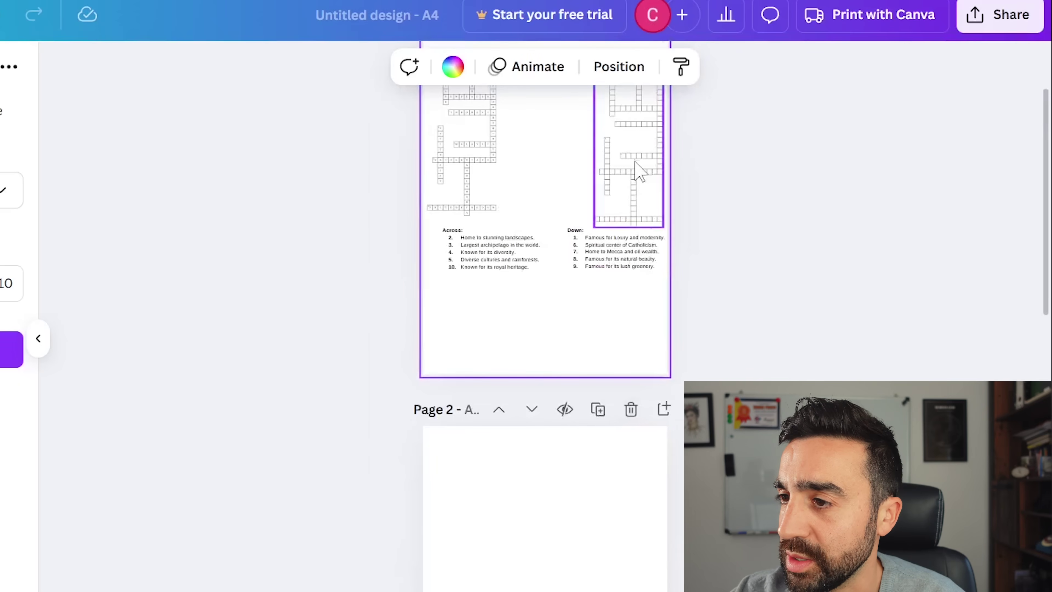
drag(634, 167, 540, 557)
scroll(668, 472, down, 2)
drag(482, 219, 616, 161)
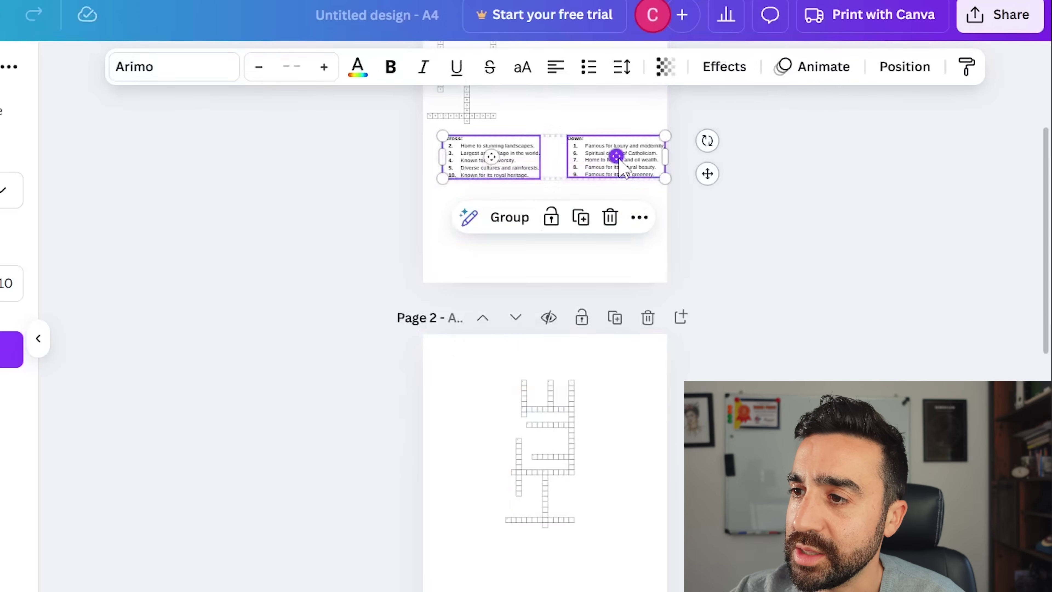
scroll(617, 223, down, 2)
scroll(621, 187, up, 2)
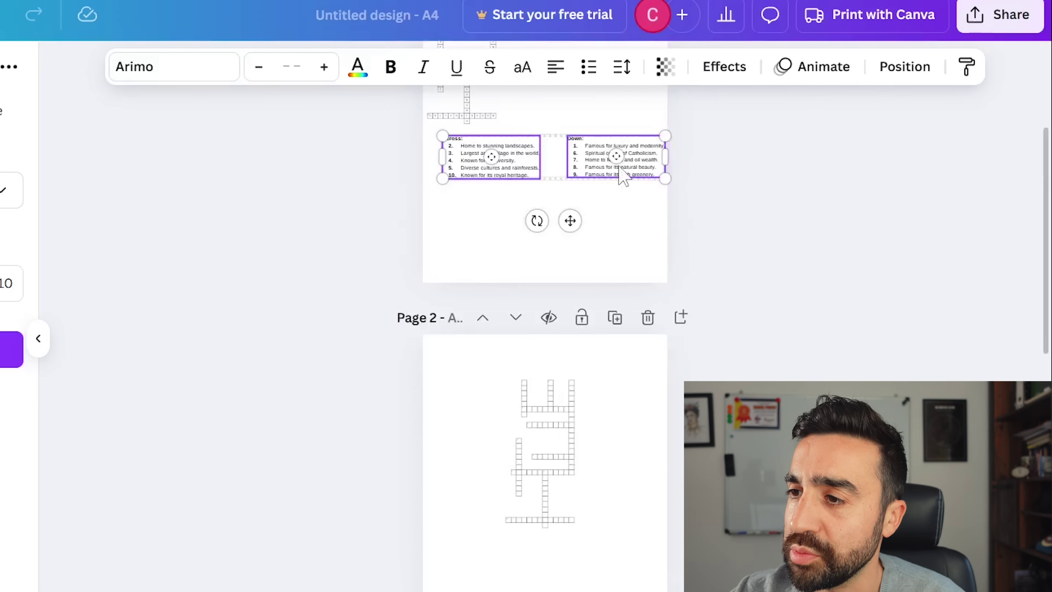
drag(508, 143, 500, 564)
scroll(604, 407, up, 5)
drag(480, 255, 552, 281)
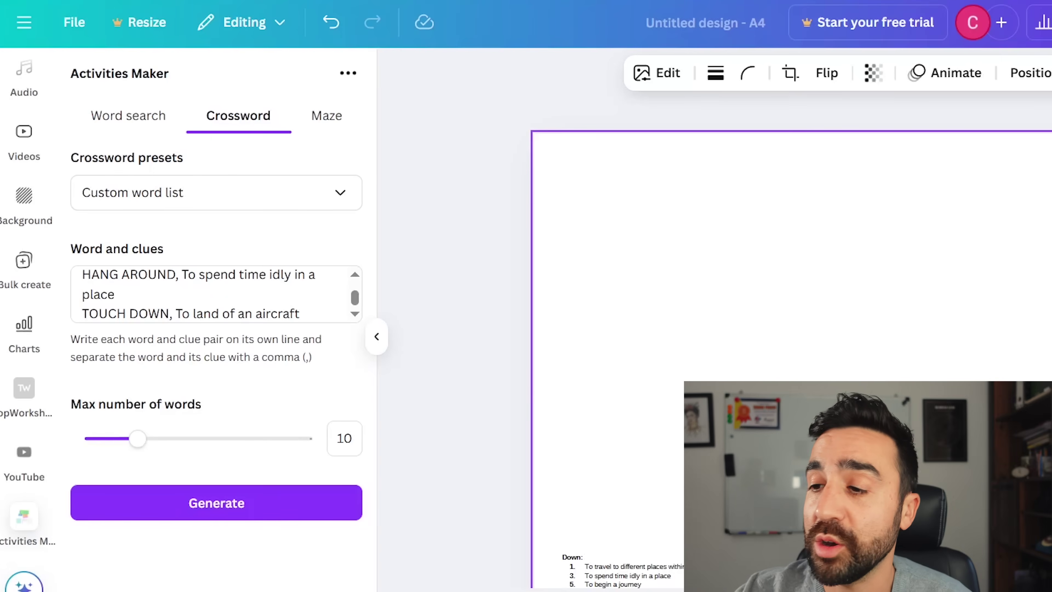
Select the crossword grid with both clue lists, cut them from page 1, and paste onto page 2
scroll(787, 319, down, 6)
drag(717, 483, 926, 127)
scroll(926, 127, down, 4)
drag(673, 419, 1048, 158)
scroll(996, 251, down, 3)
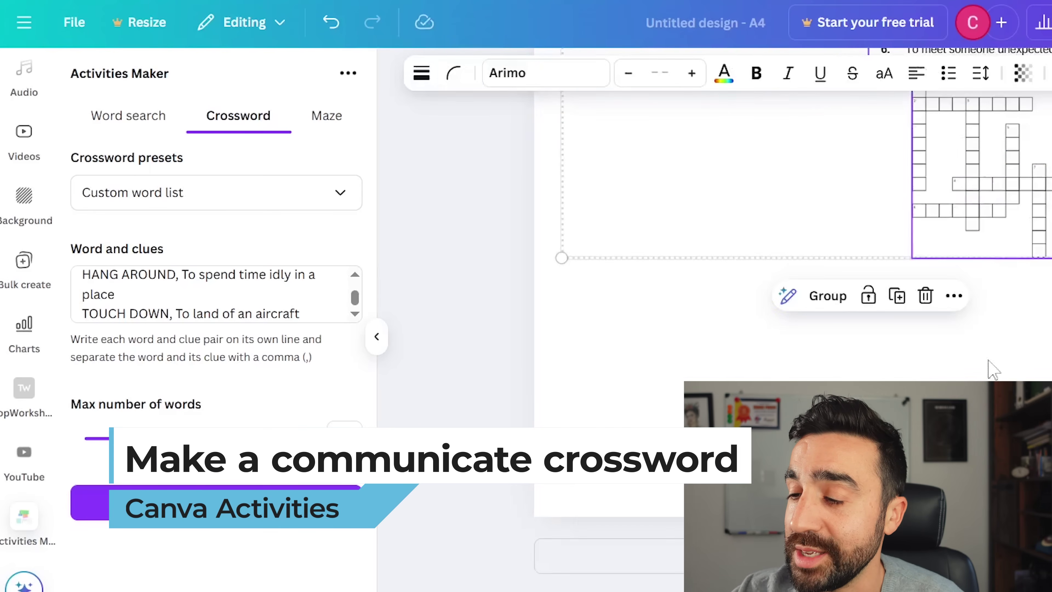
key(Escape)
scroll(787, 319, down, 10)
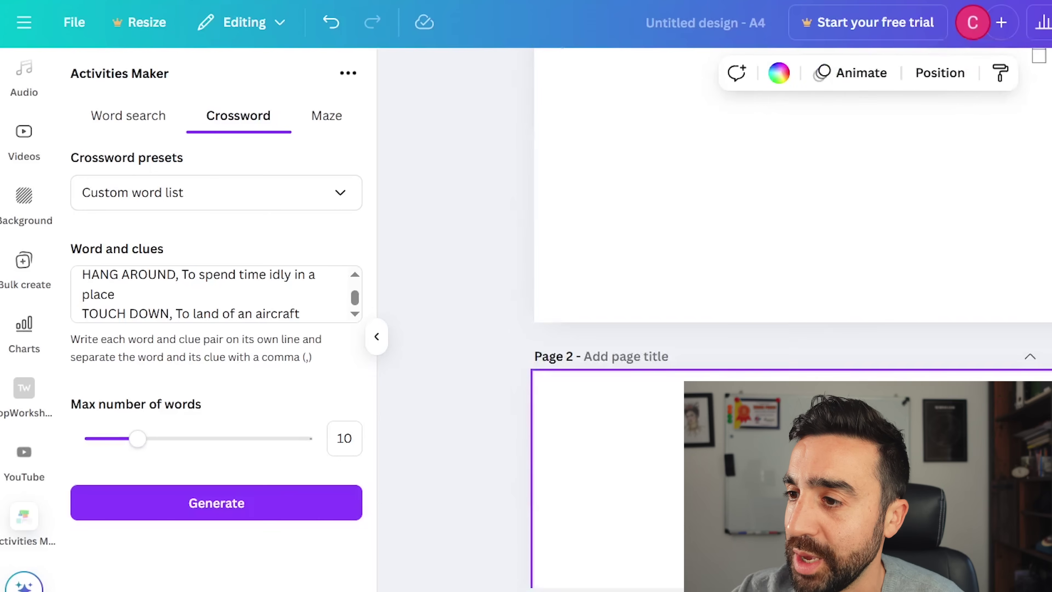
drag(1035, 286, 1033, 285)
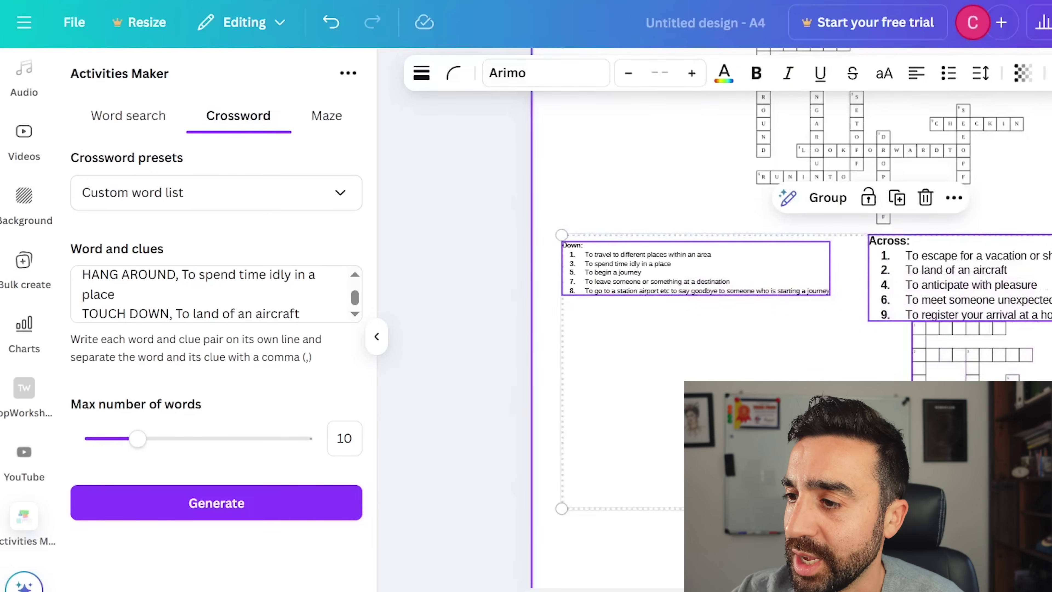
scroll(904, 329, down, 5)
key(ctrl+x)
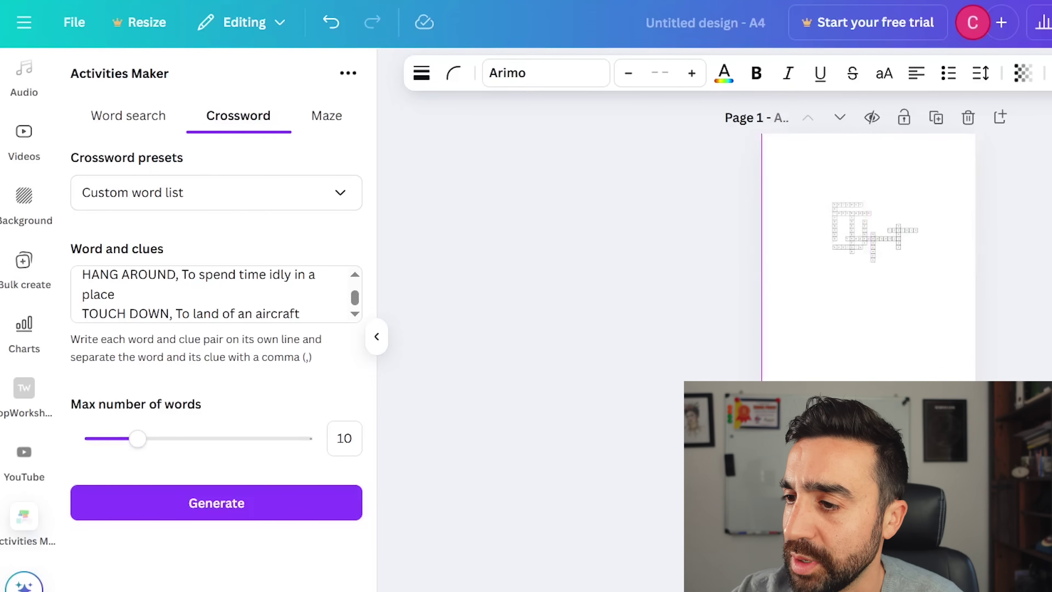
scroll(905, 329, down, 5)
key(ctrl+v)
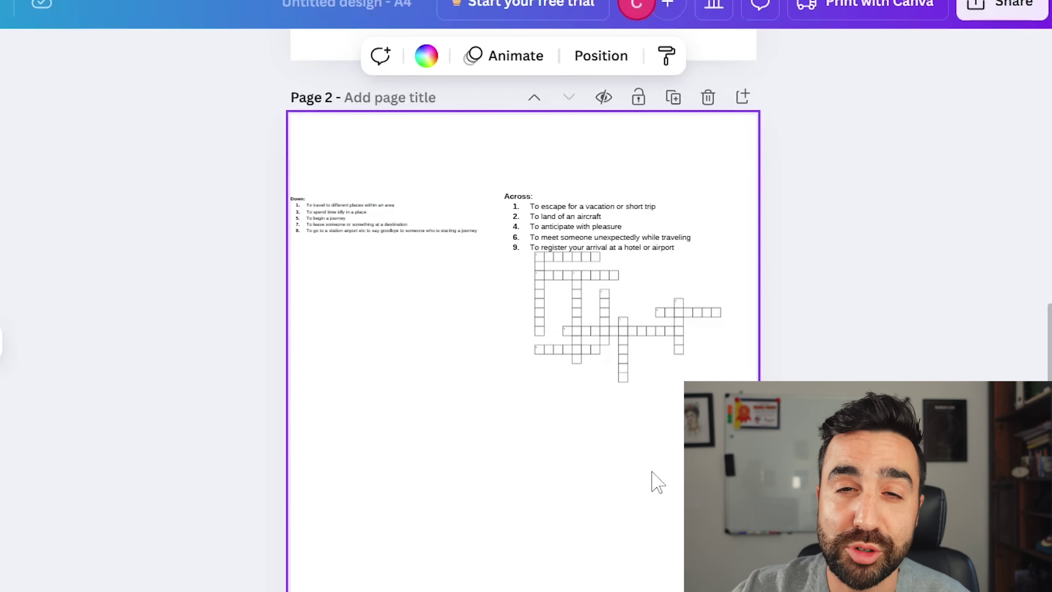
Duplicate page 2 to create page 3 with the same crossword and clues
scroll(721, 242, up, 2)
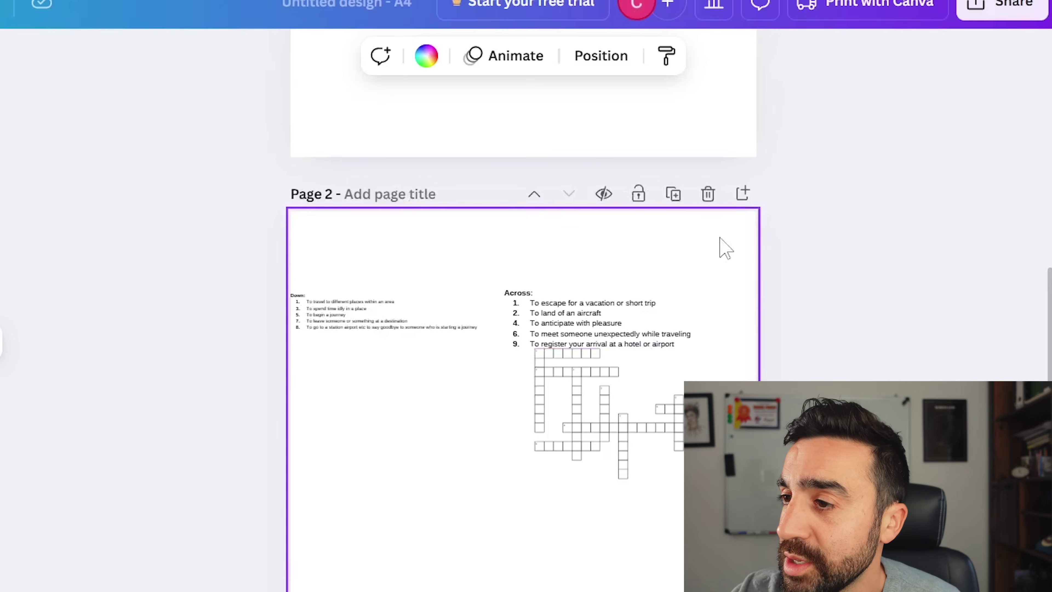
click(674, 195)
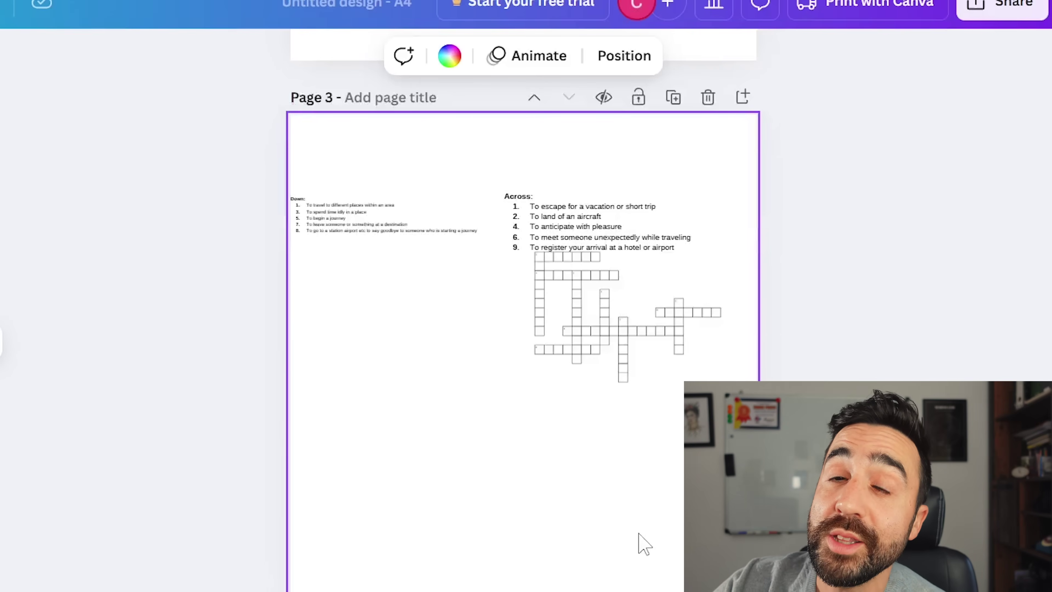
scroll(616, 544, down, 3)
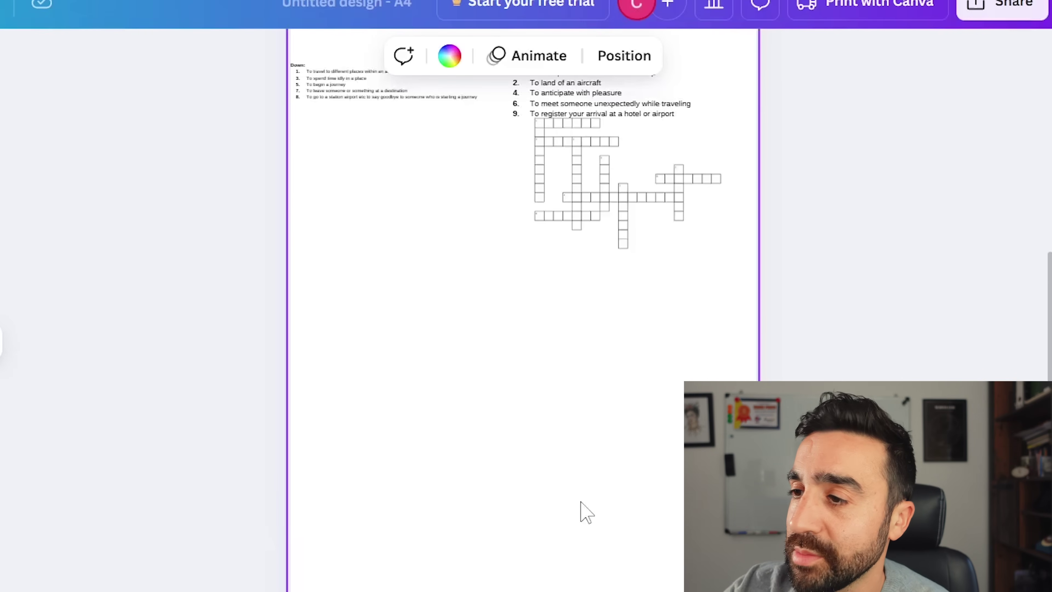
scroll(582, 501, up, 2)
Select the Down clues list and then the Across clues list on page 2
click(378, 193)
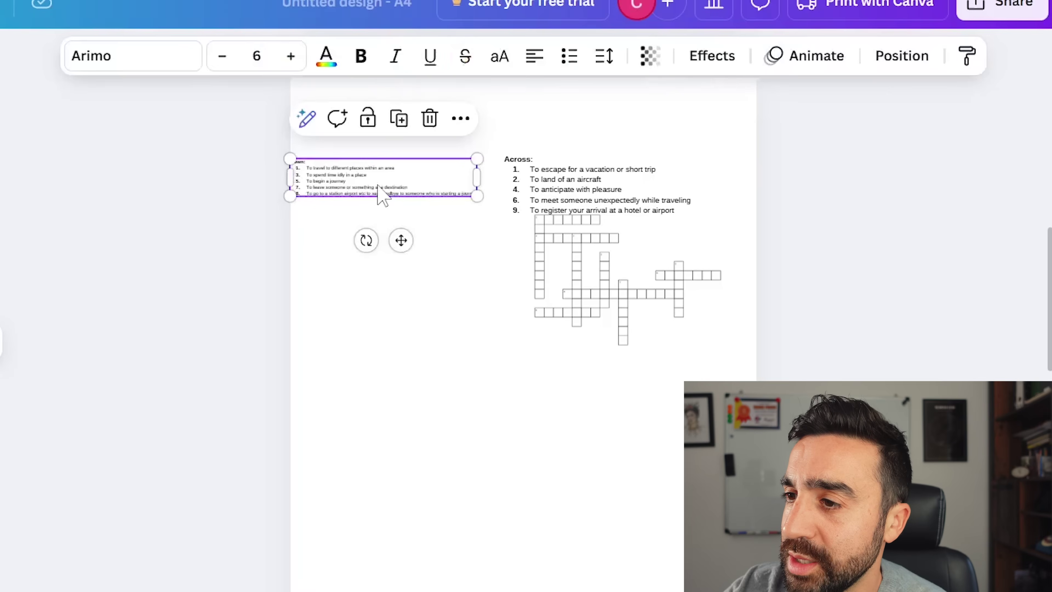
scroll(488, 336, down, 15)
scroll(571, 294, up, 4)
click(570, 294)
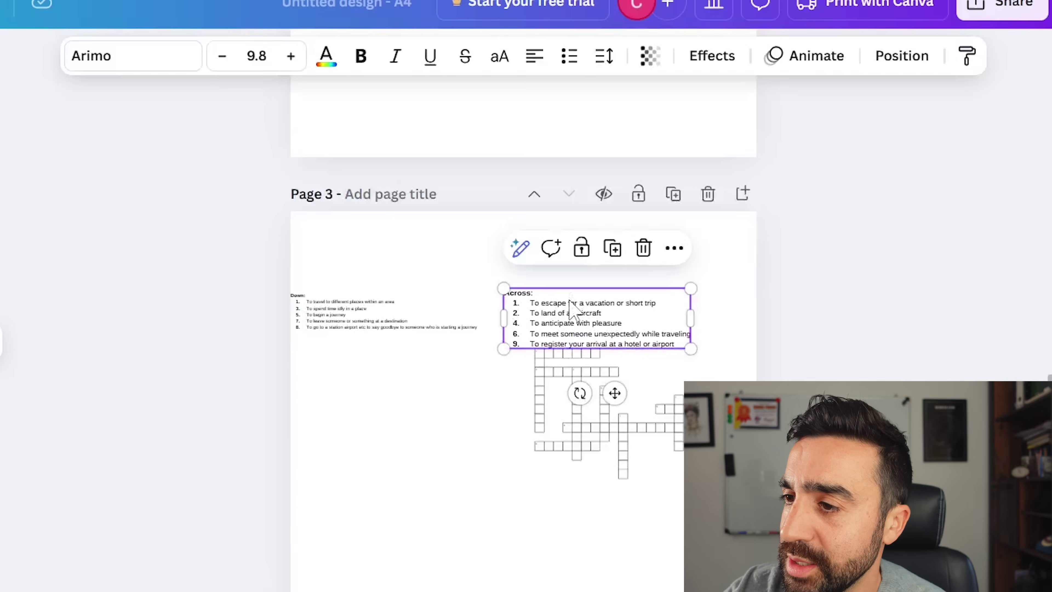
scroll(587, 380, down, 5)
scroll(571, 290, up, 10)
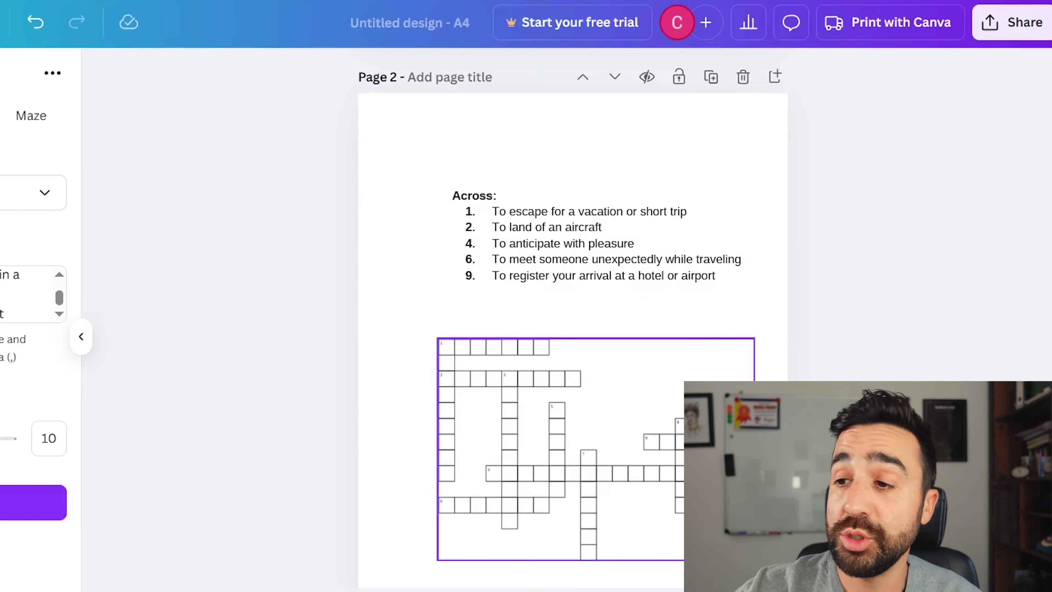
Compare pages 2 and 3, selecting page 2 to review its Across clues
scroll(572, 332, down, 15)
scroll(571, 332, up, 4)
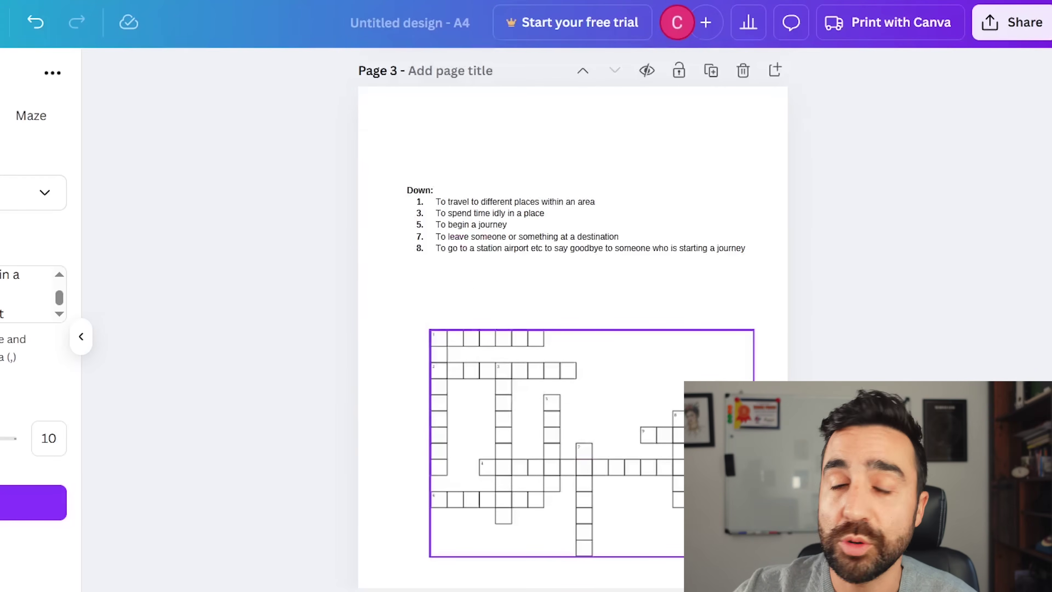
scroll(571, 319, up, 8)
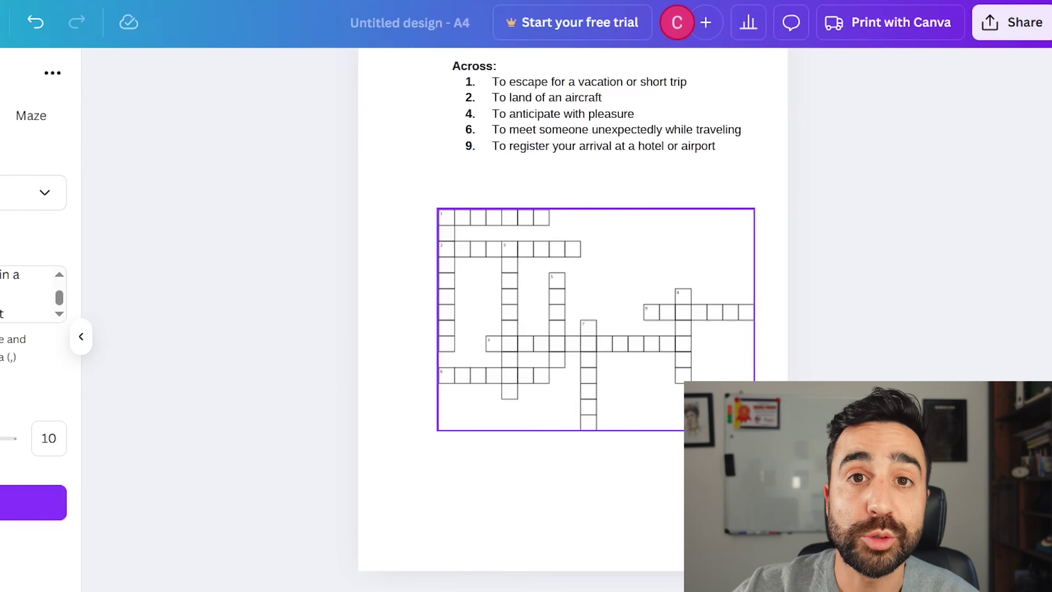
scroll(571, 290, down, 4)
scroll(571, 290, up, 6)
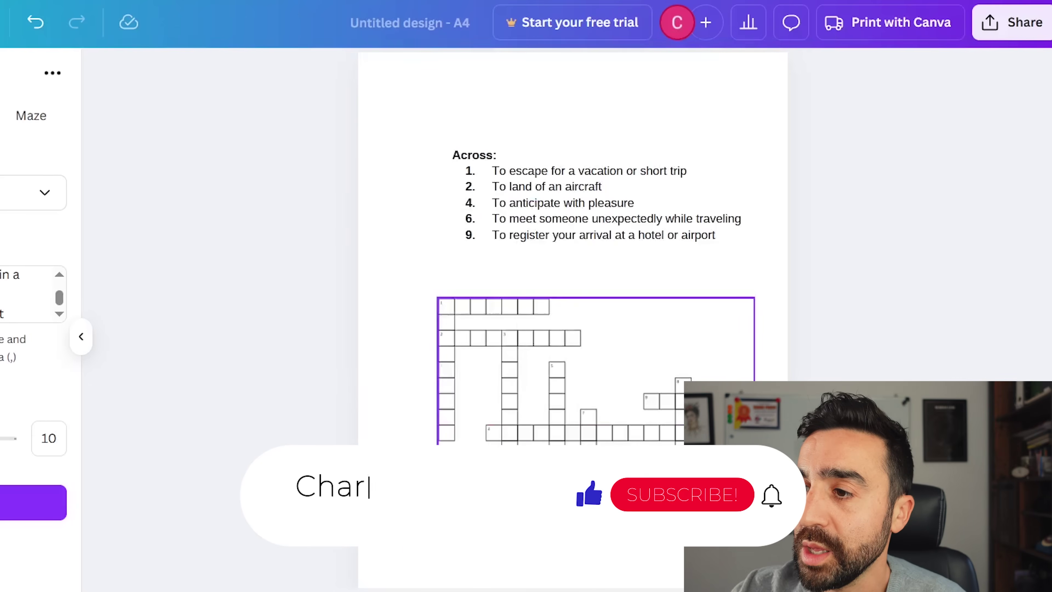
click(743, 122)
scroll(739, 137, up, 2)
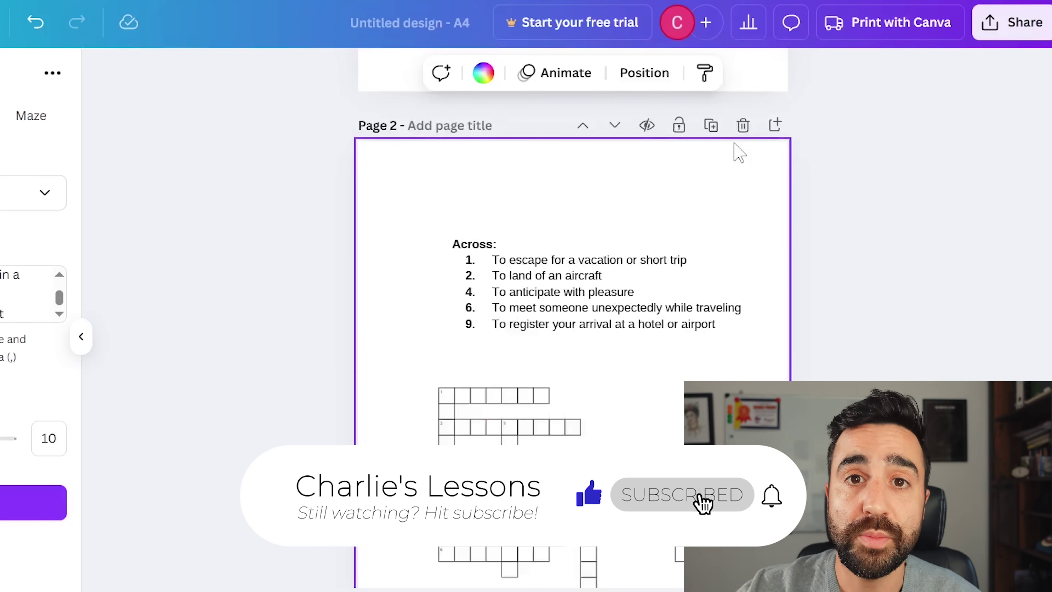
scroll(737, 153, down, 2)
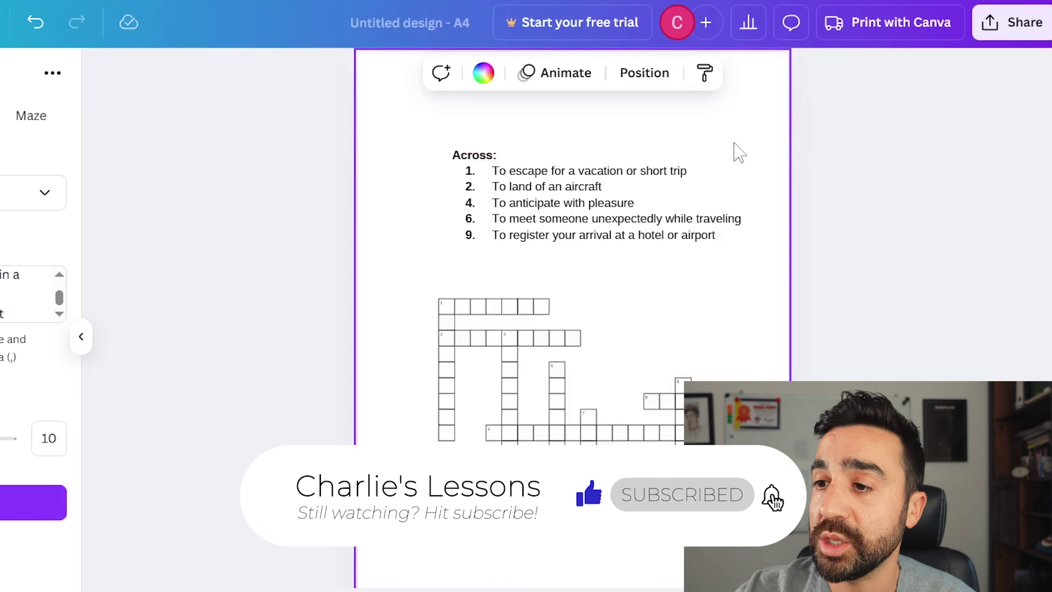
click(538, 217)
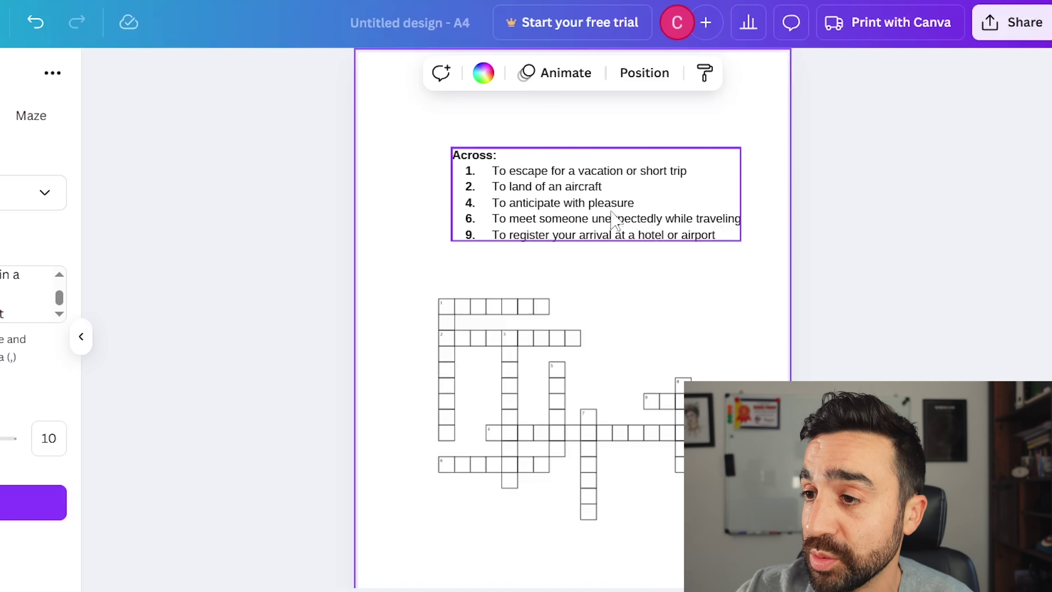
Zoom in on page 3 to show its Down clues above the empty grid
scroll(563, 293, down, 3)
scroll(591, 299, up, 4)
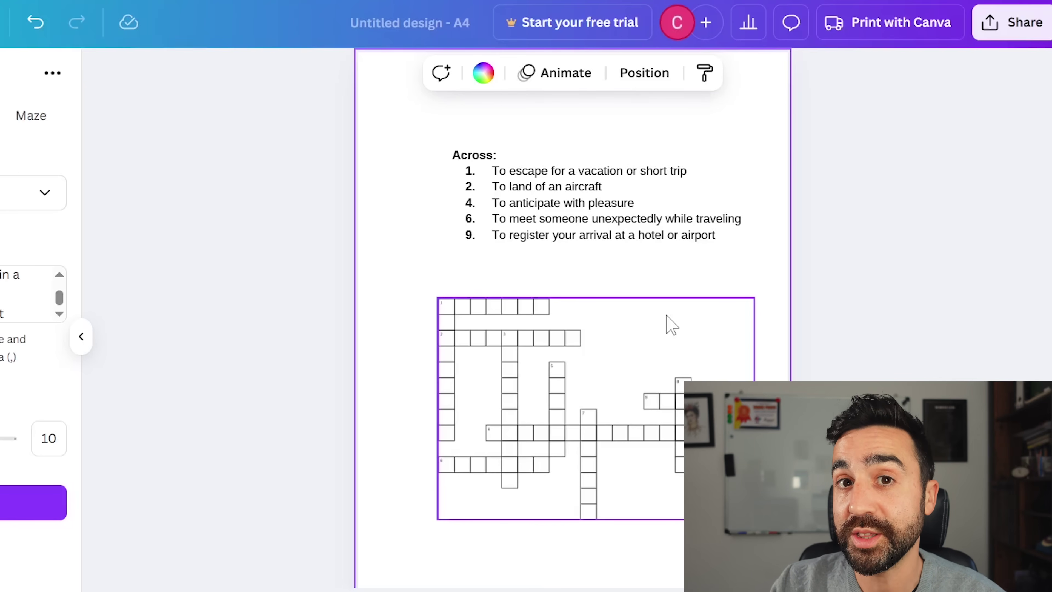
key(ctrl+plus)
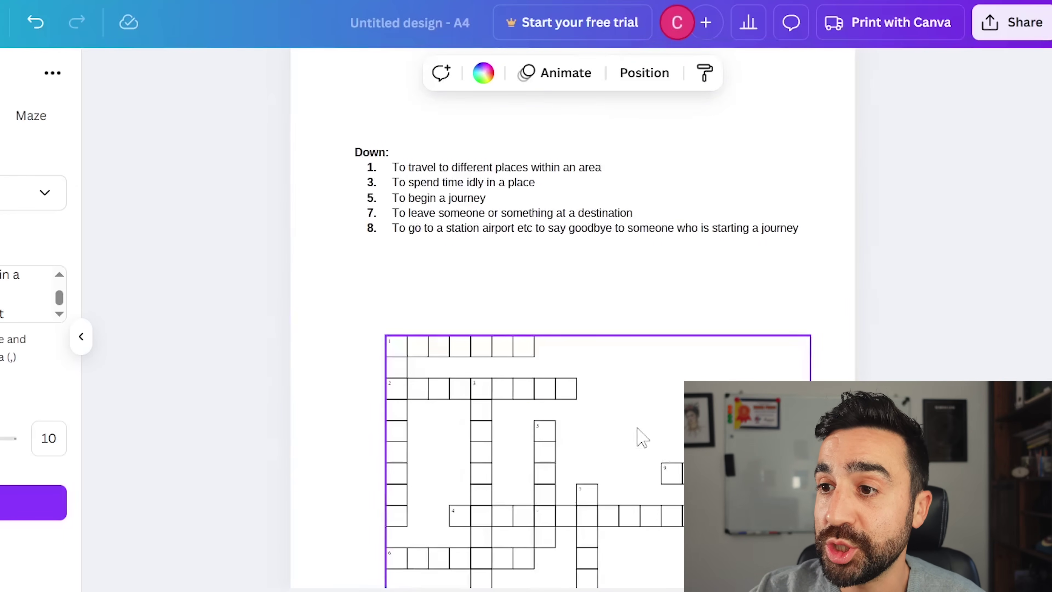
ctrl+scroll(466, 389, down, 1)
ctrl+scroll(467, 390, up, 5)
scroll(467, 394, up, 2)
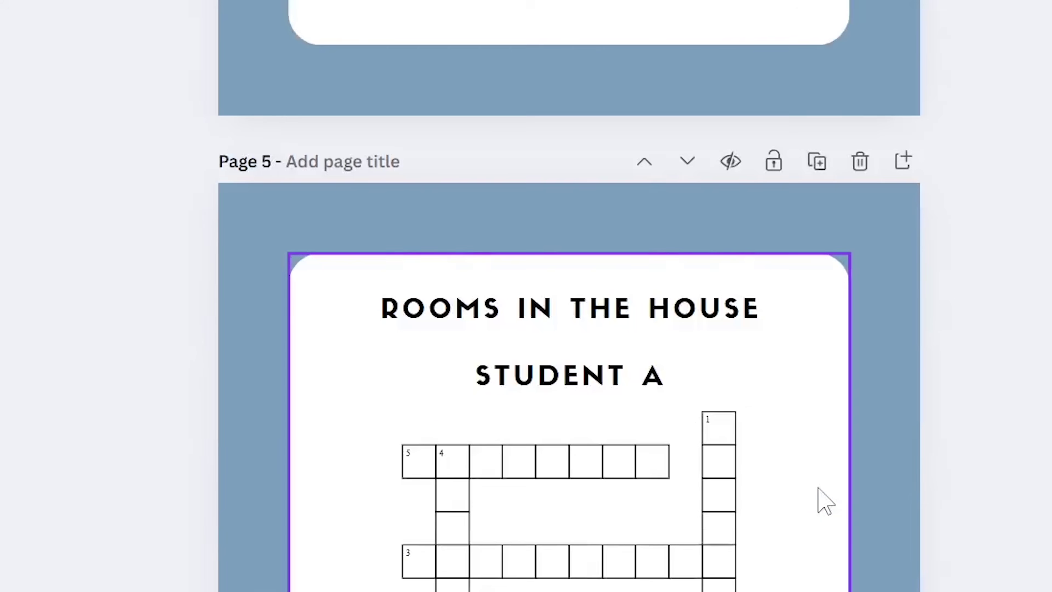
scroll(818, 488, down, 10)
scroll(818, 500, down, 15)
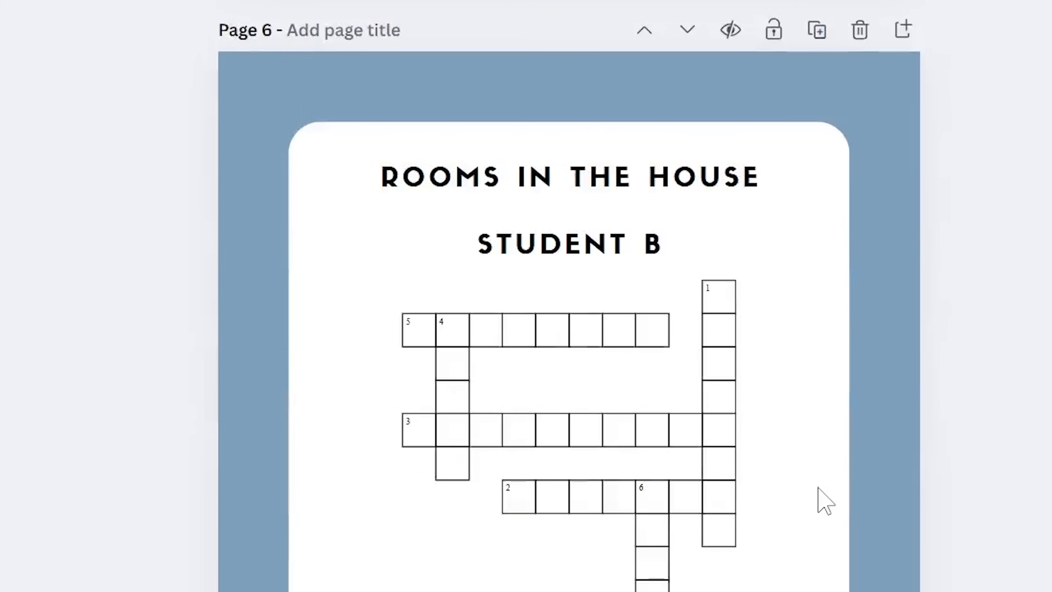